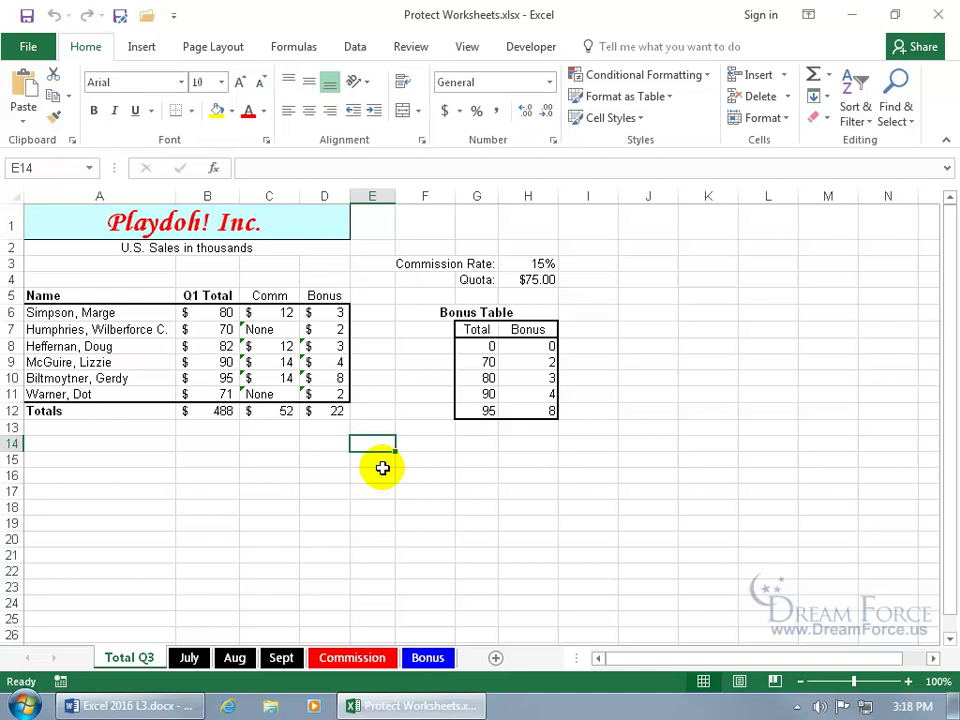
Preview the Protect Sheet dialog on the Review tab and close it without protecting
{"action": "left_click", "coordinate": [415, 47]}
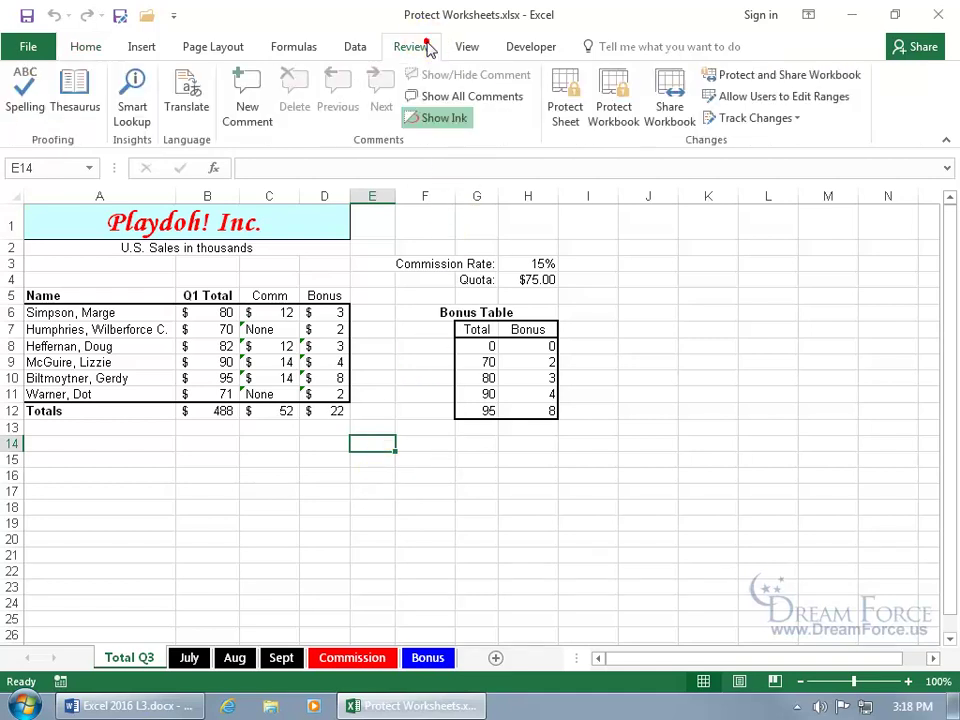
{"action": "left_click", "coordinate": [563, 128]}
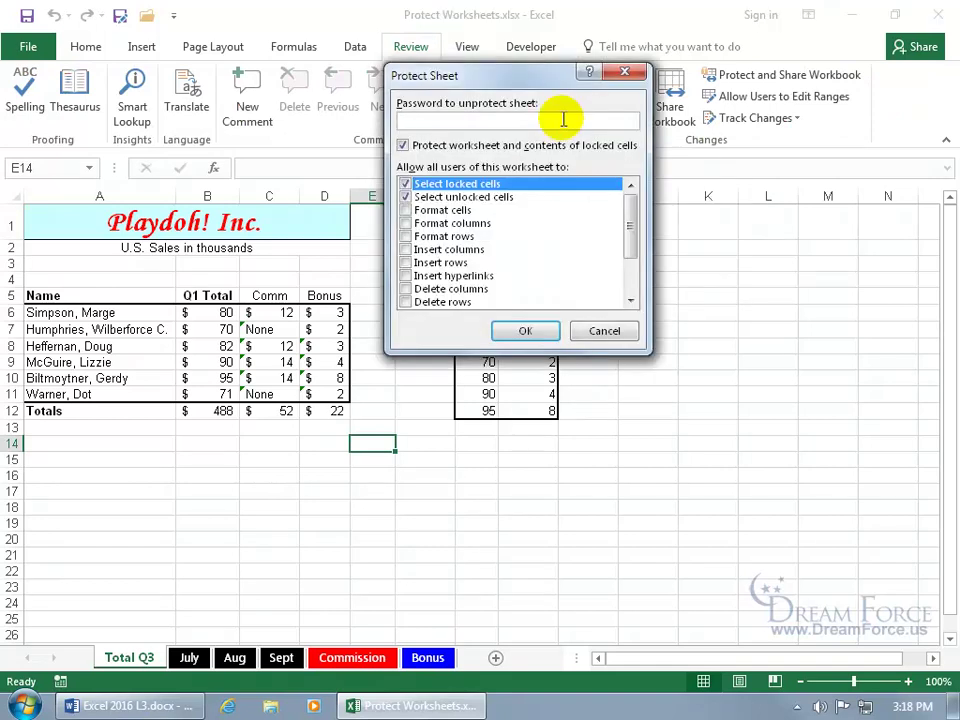
{"action": "left_click", "coordinate": [623, 73]}
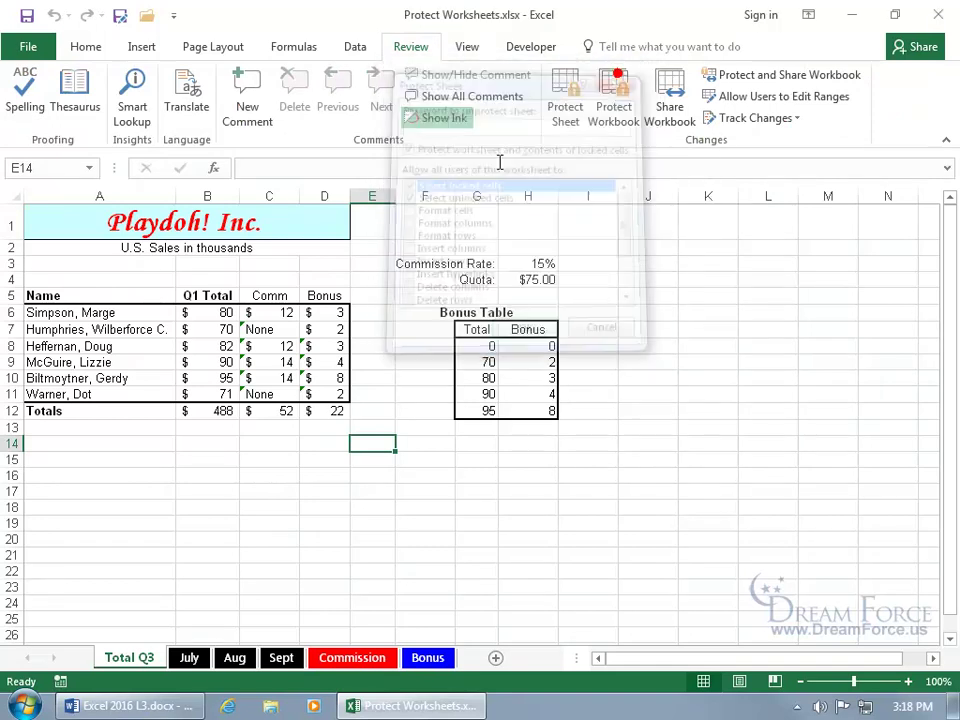
{"action": "right_click", "coordinate": [145, 662]}
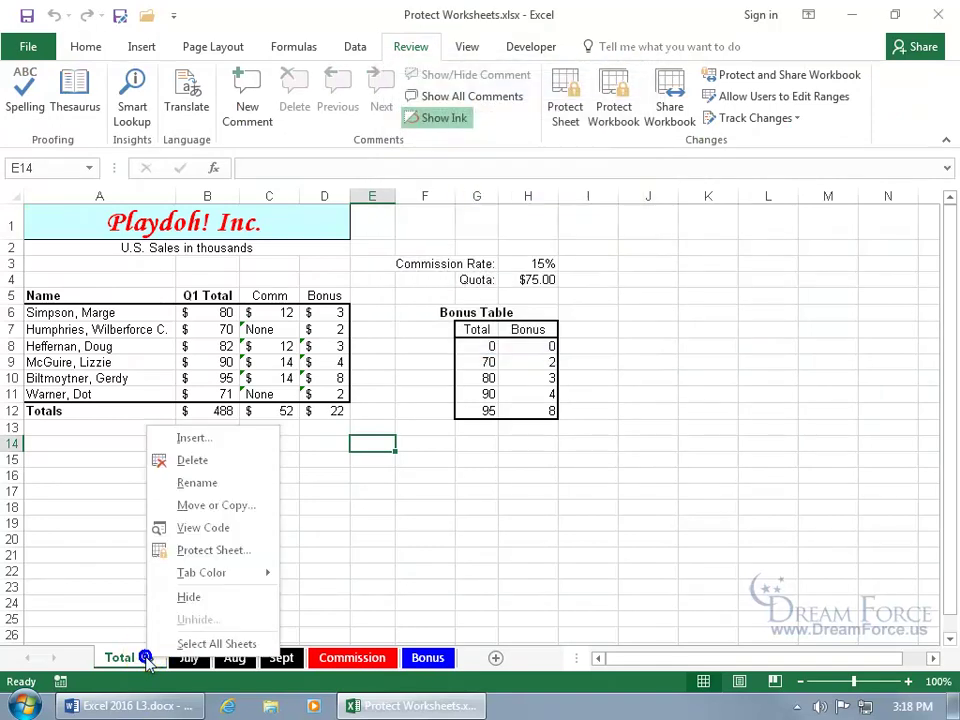
{"action": "left_click", "coordinate": [216, 553]}
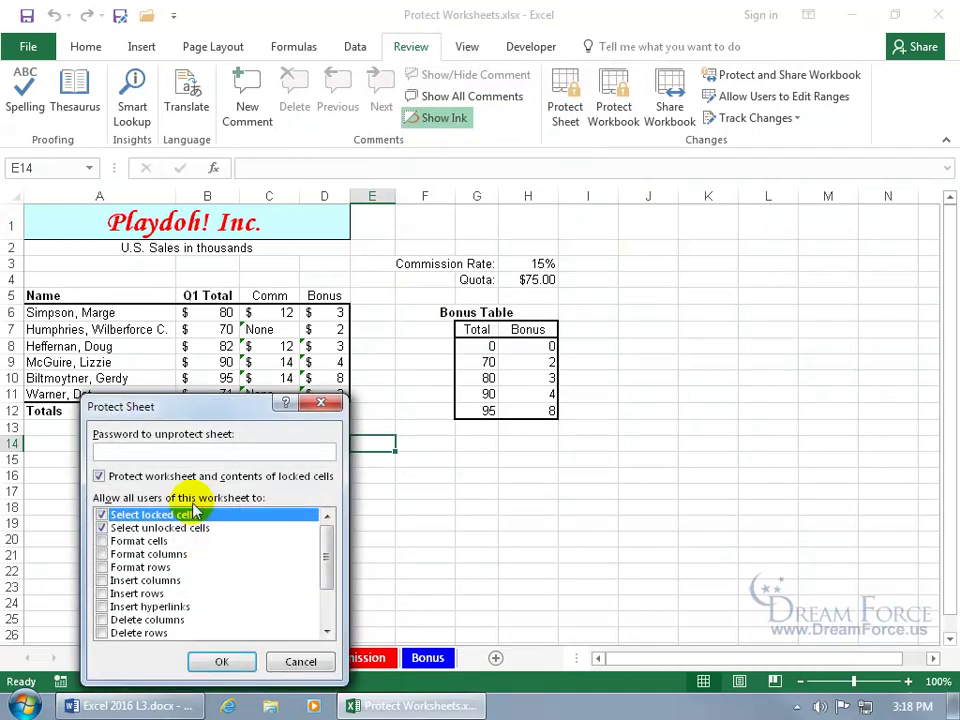
{"action": "left_click_drag", "start_coordinate": [204, 407], "coordinate": [416, 262]}
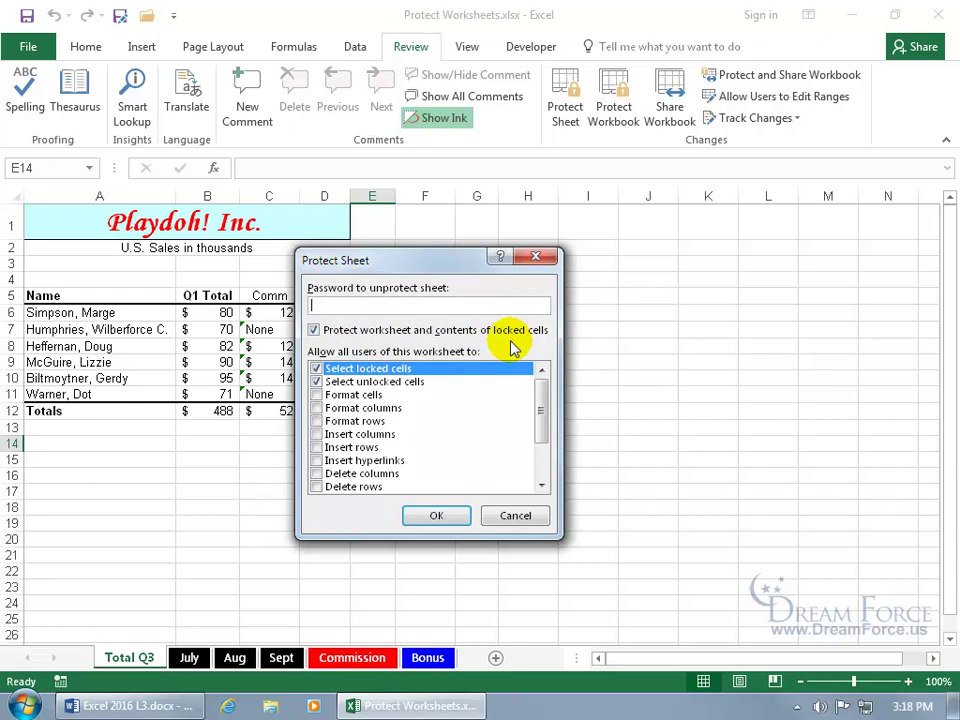
{"action": "left_click", "coordinate": [535, 257]}
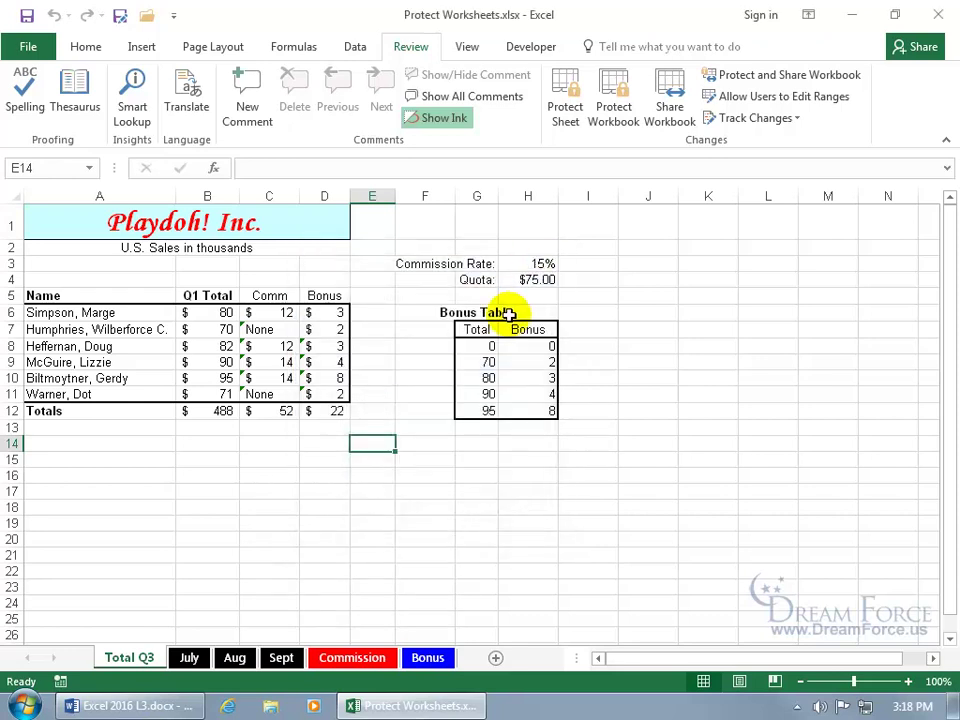
{"action": "left_click", "coordinate": [222, 310]}
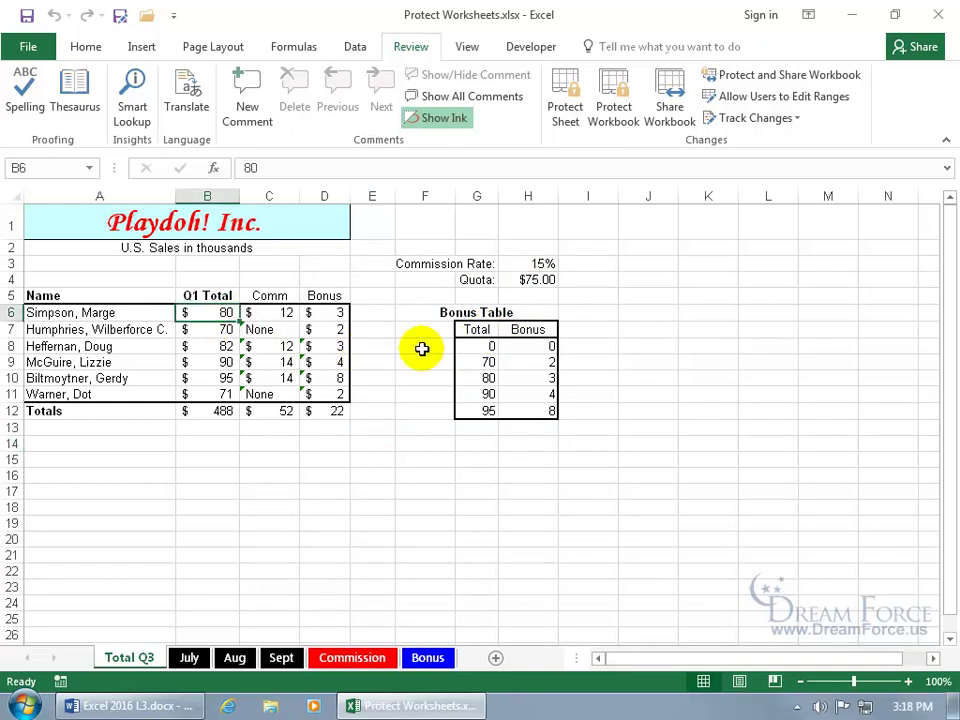
{"action": "type", "text": "90"}
{"action": "key", "text": "Return"}
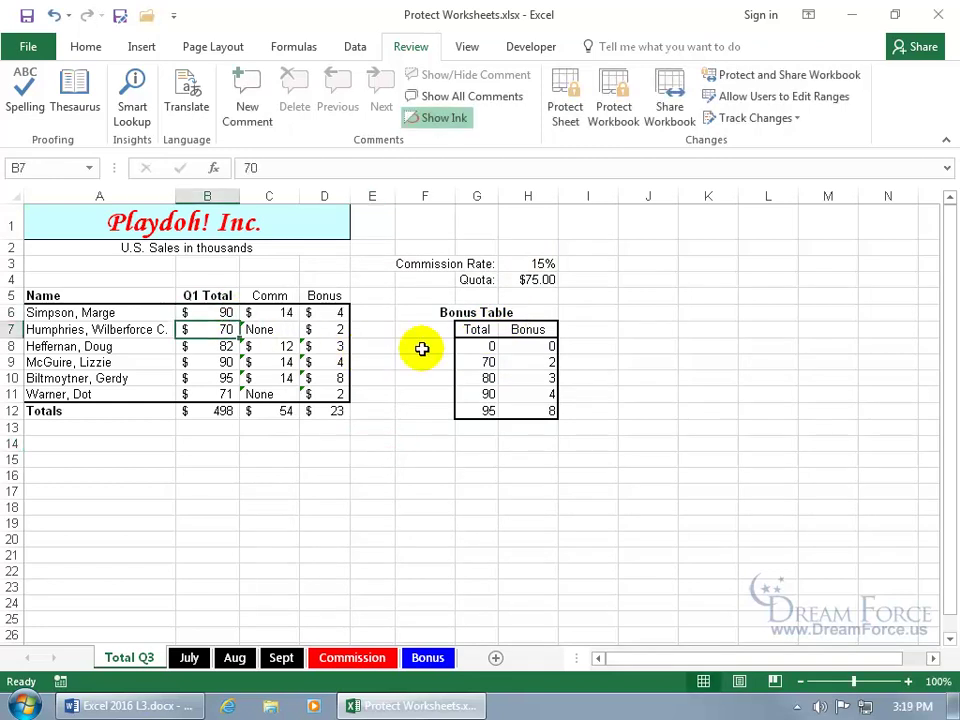
{"action": "left_click", "coordinate": [54, 15]}
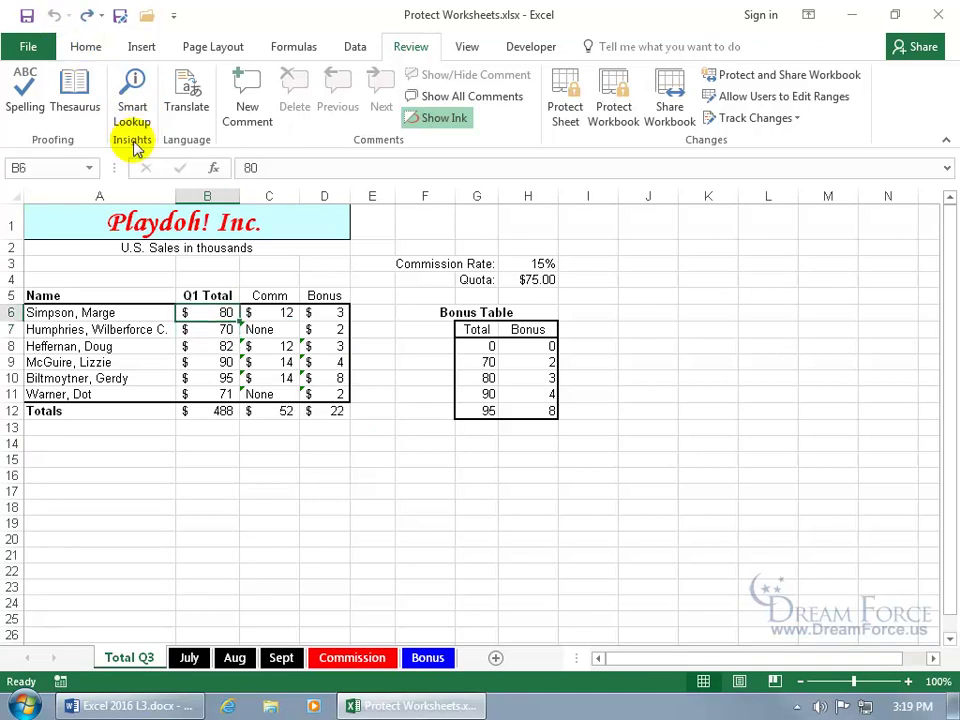
{"action": "right_click", "coordinate": [208, 311]}
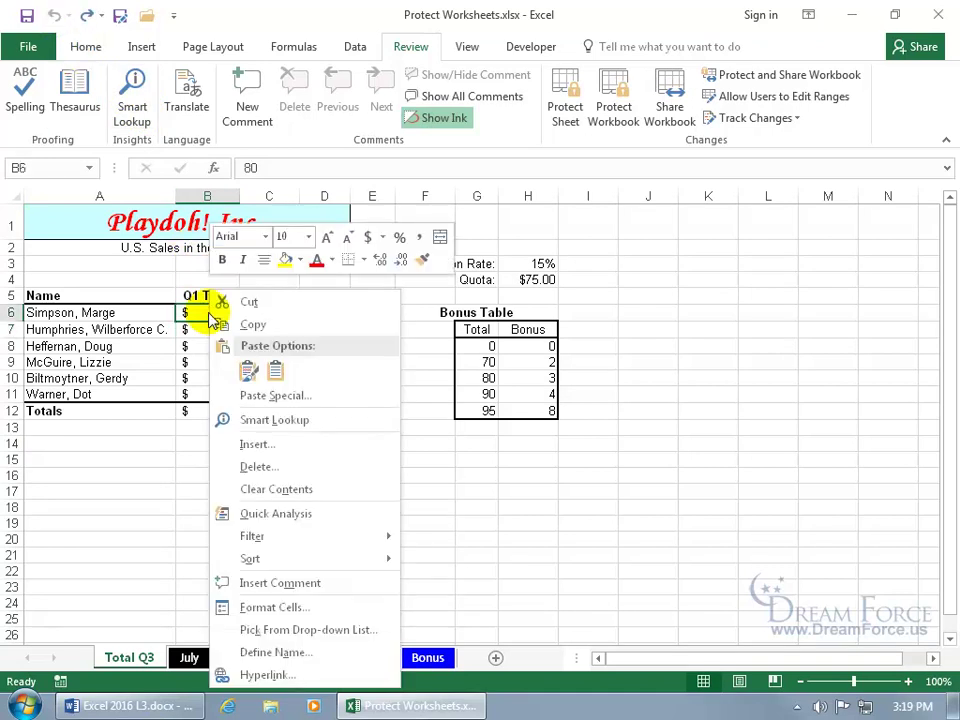
{"action": "left_click", "coordinate": [273, 608]}
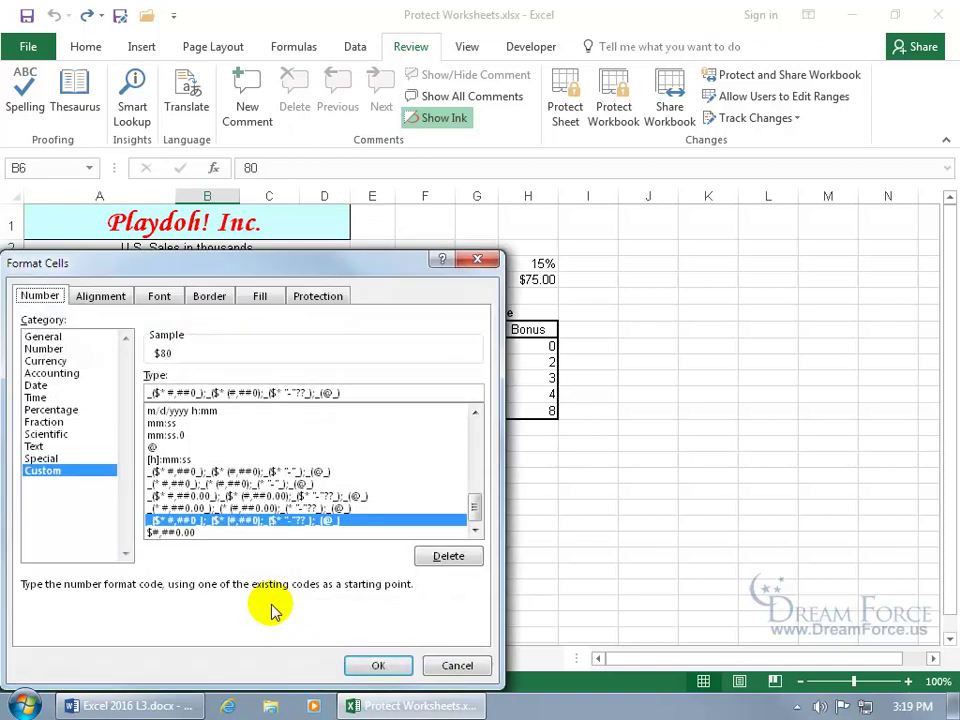
{"action": "left_click", "coordinate": [322, 298]}
{"action": "left_click_drag", "start_coordinate": [283, 265], "coordinate": [530, 174]}
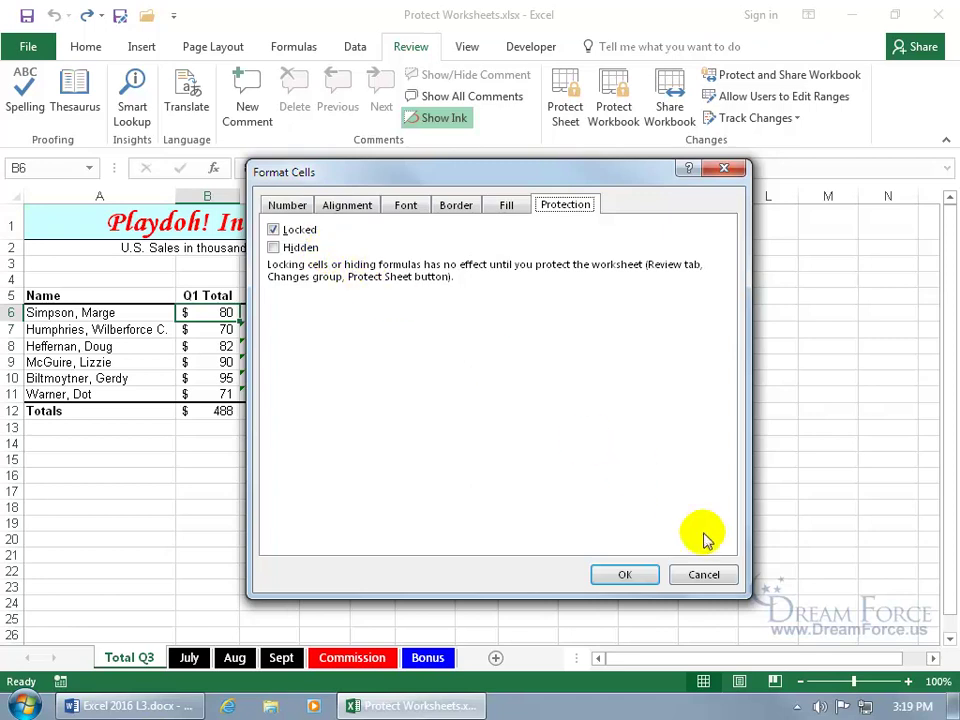
{"action": "left_click", "coordinate": [704, 574]}
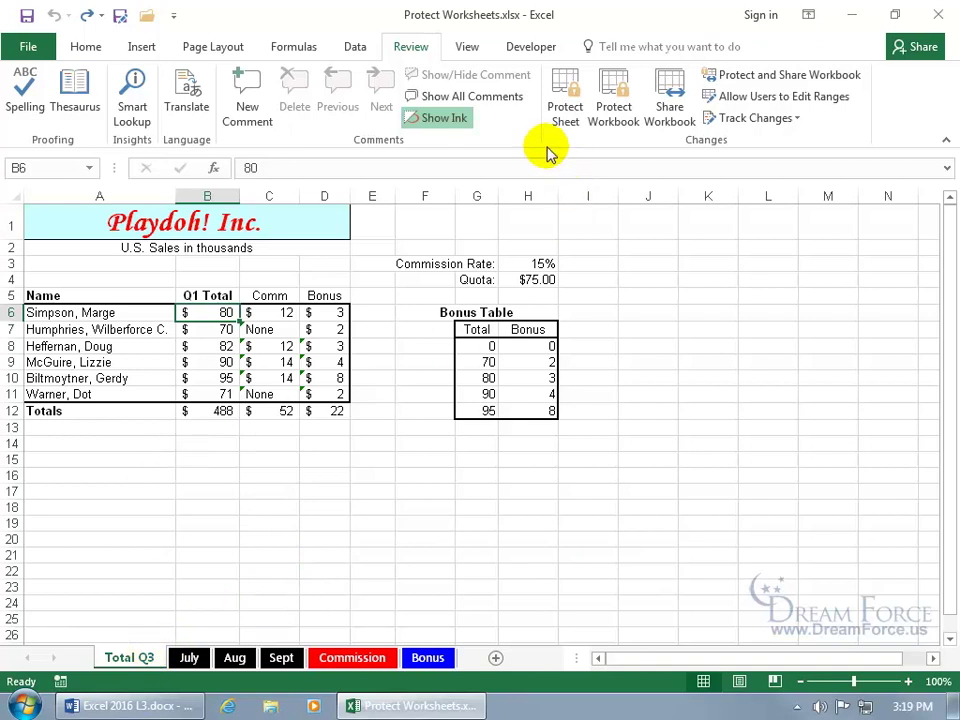
Protect Total Q3 with no password, then try deleting B6 to trigger the locked-cell warning
{"action": "left_click", "coordinate": [564, 108]}
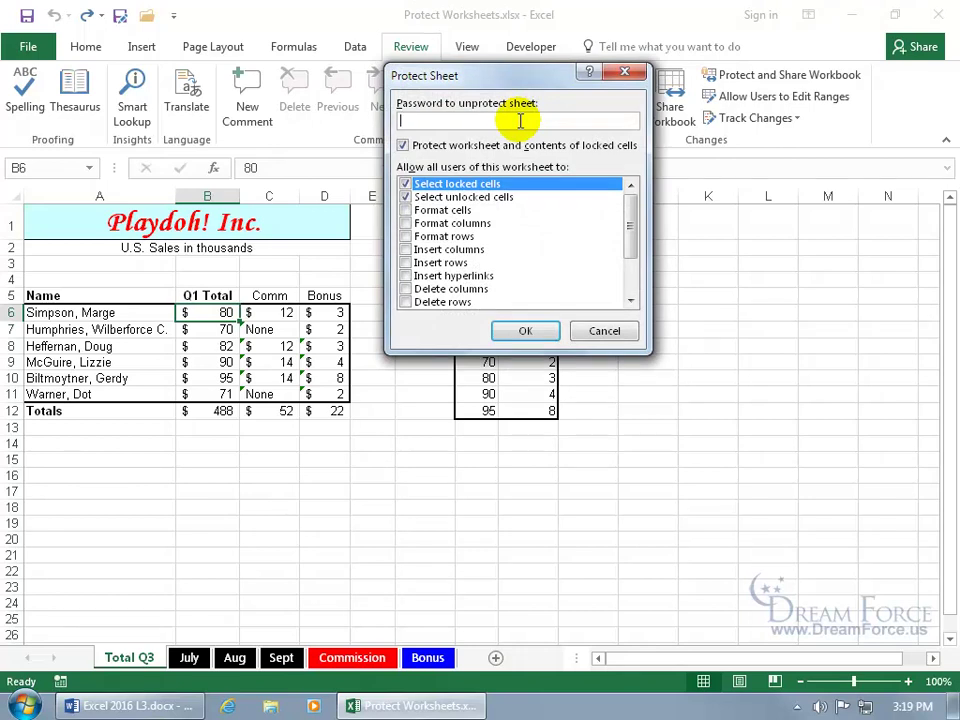
{"action": "left_click", "coordinate": [525, 330]}
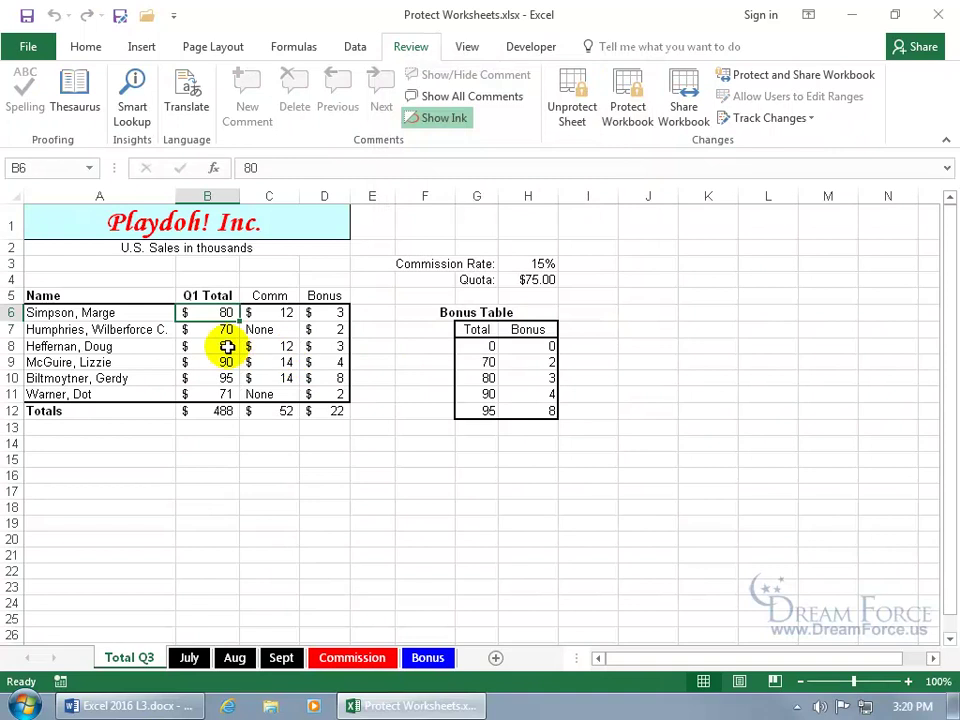
{"action": "key", "text": "Delete"}
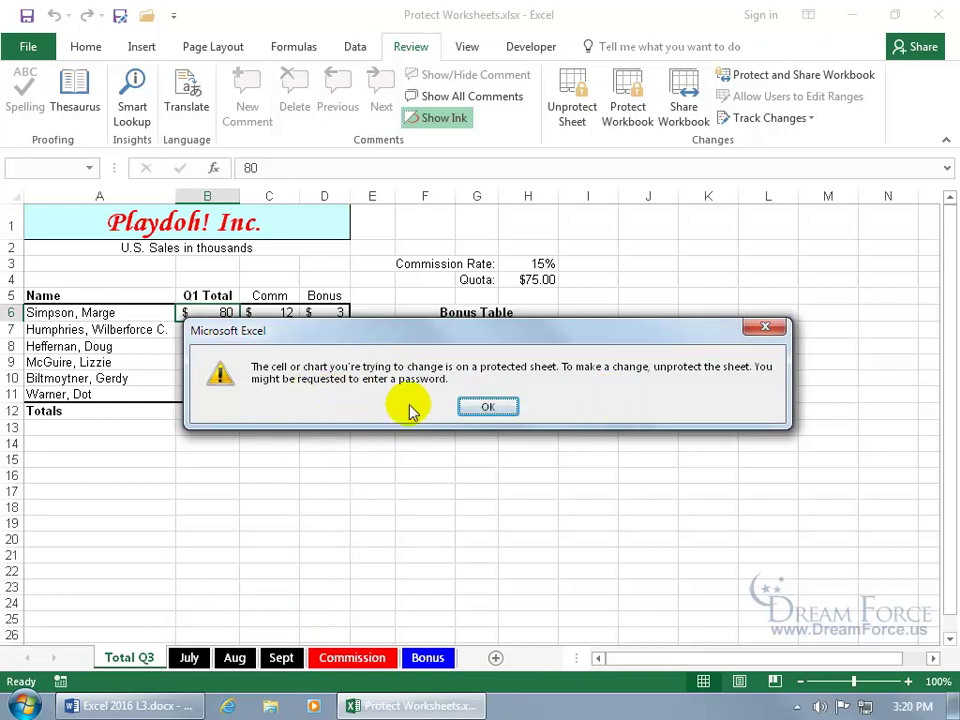
Dismiss the warning, unprotect Total Q3, and enter 90 as the Q1 Total in B6
{"action": "left_click", "coordinate": [476, 409]}
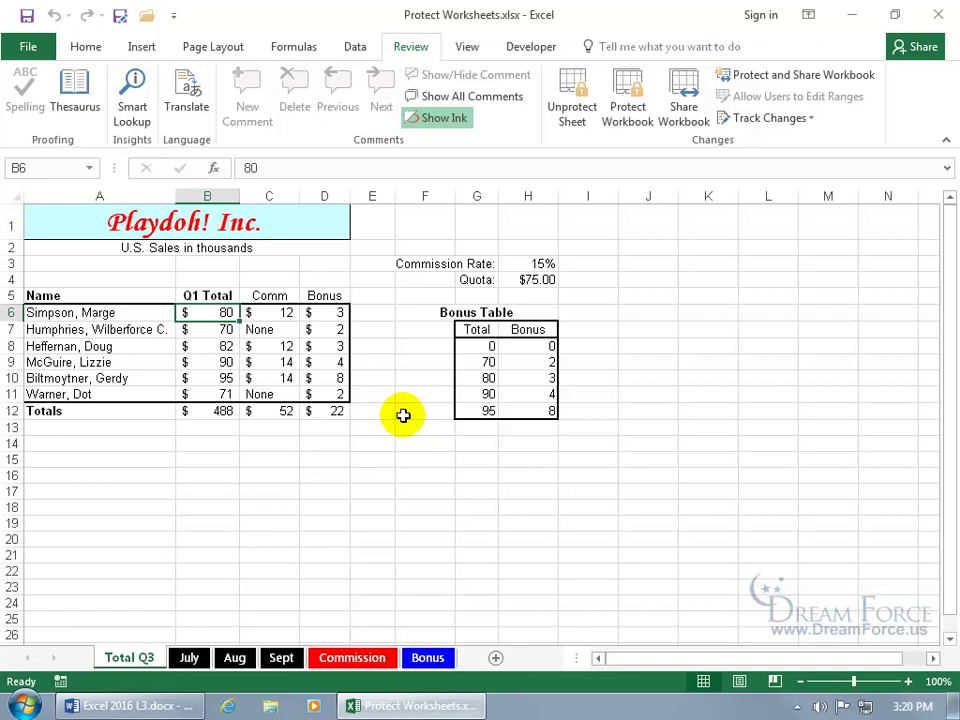
{"action": "left_click", "coordinate": [573, 115]}
{"action": "type", "text": "90"}
{"action": "key", "text": "Return"}
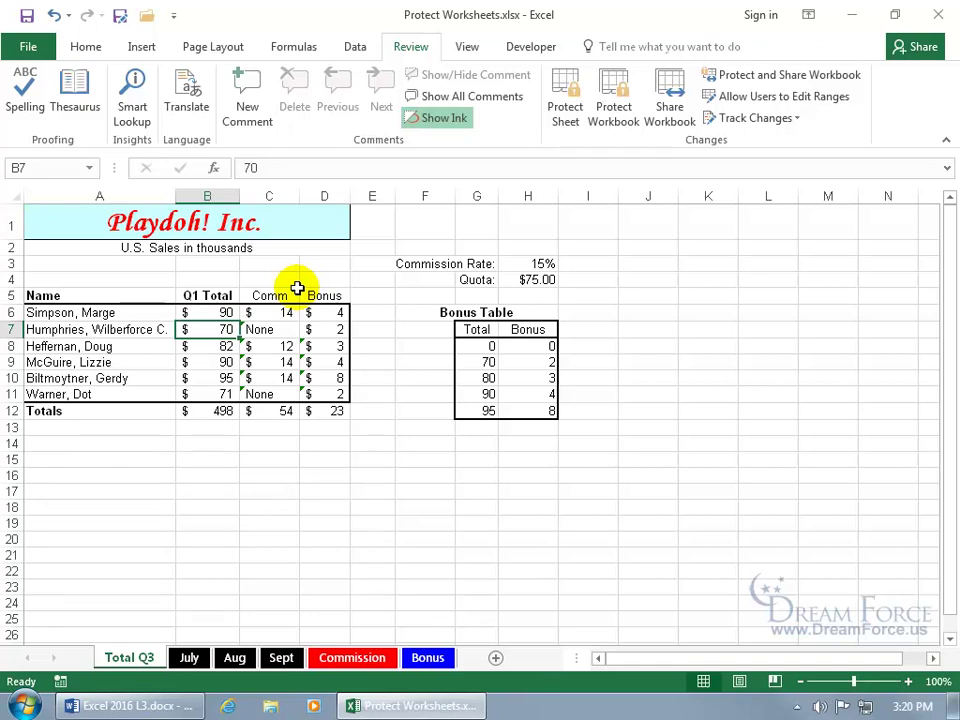
Protect Total Q3 from its tab menu with a confirmed password, then try deleting B7
{"action": "right_click", "coordinate": [137, 664]}
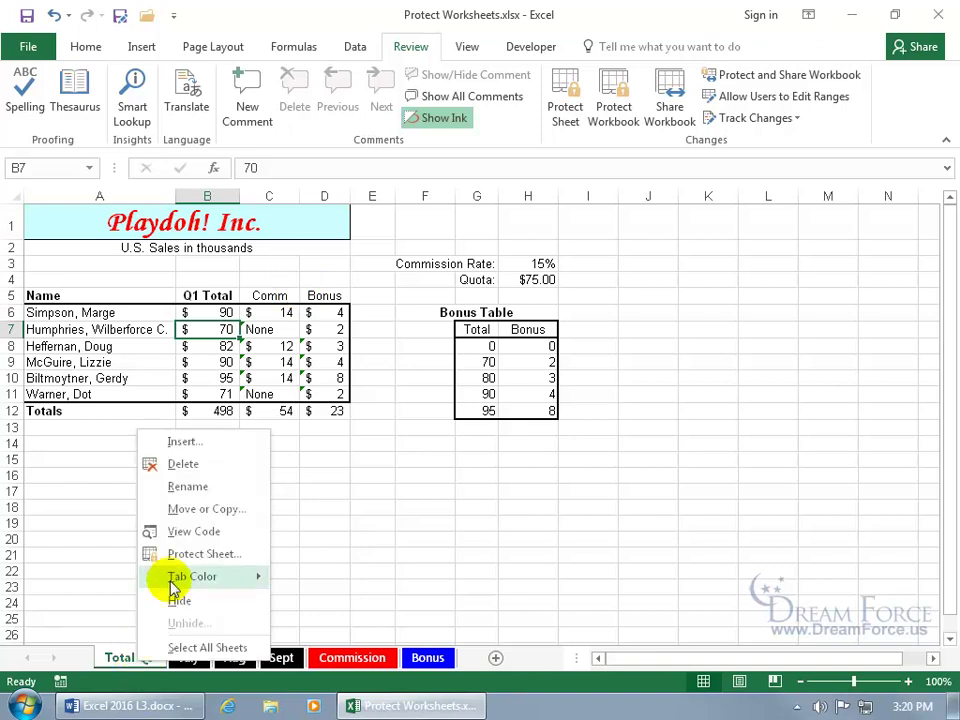
{"action": "left_click", "coordinate": [152, 553]}
{"action": "type", "text": "123"}
{"action": "key", "text": "Return"}
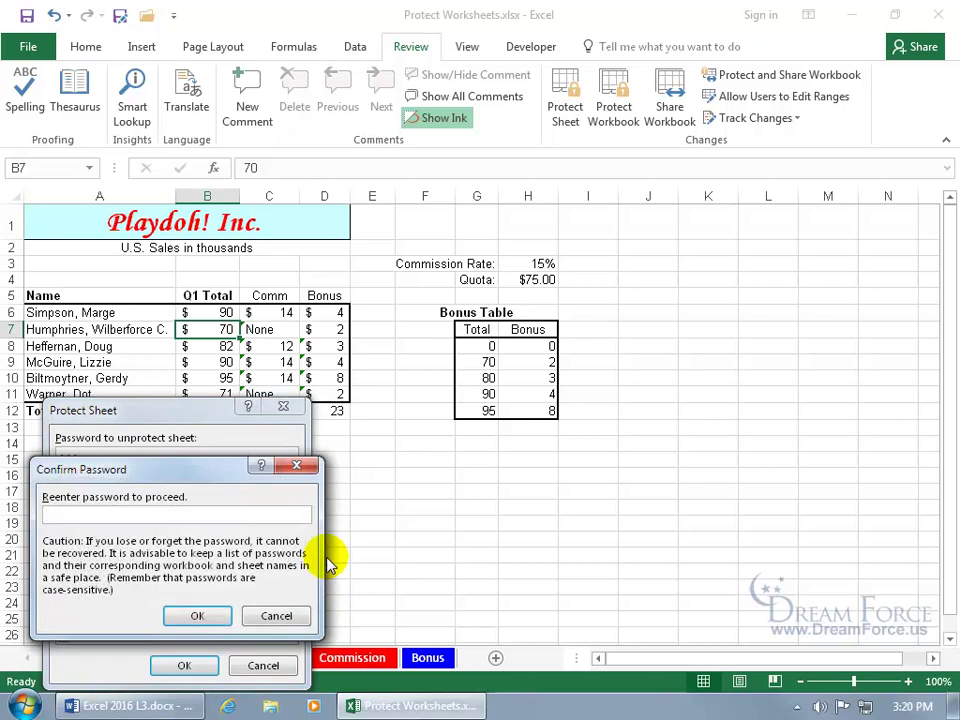
{"action": "type", "text": "123"}
{"action": "key", "text": "Return"}
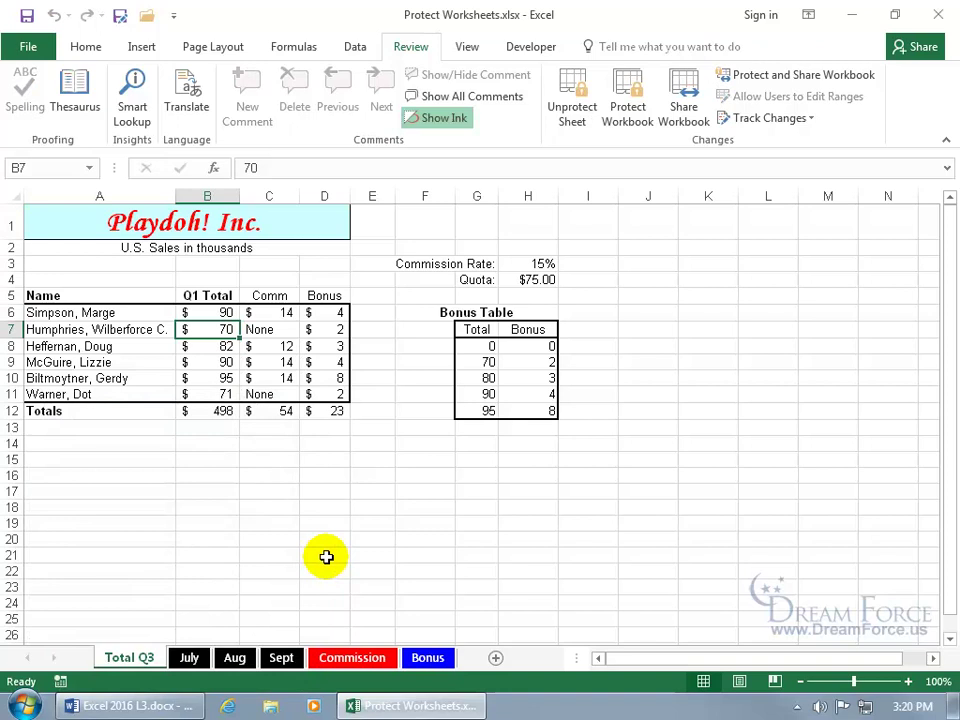
{"action": "key", "text": "Delete"}
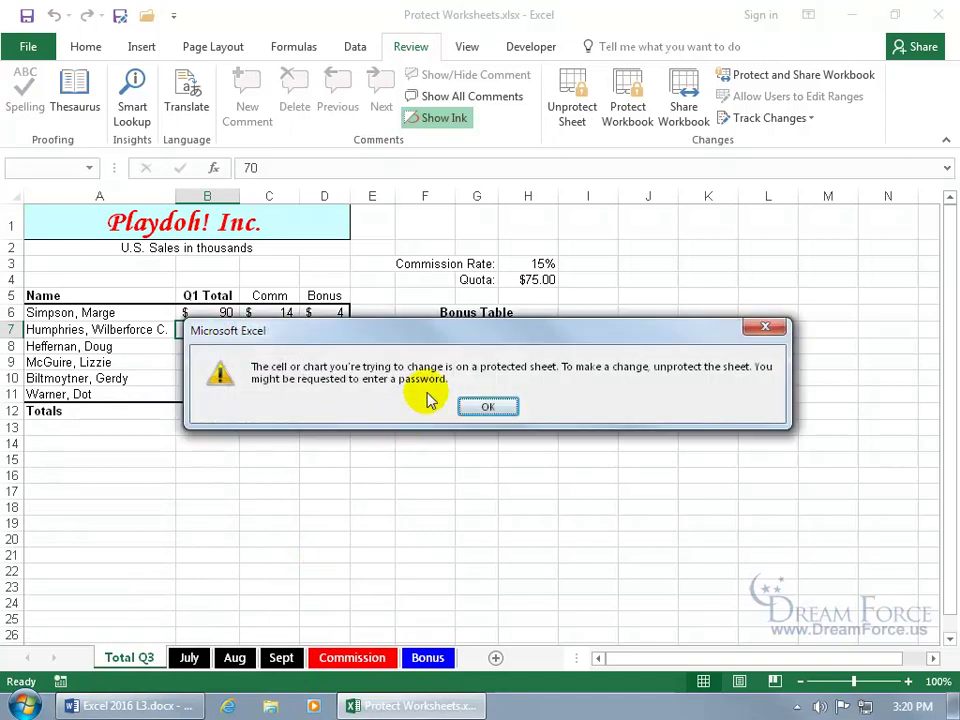
Dismiss the warning and unprotect Total Q3 by entering the sheet password
{"action": "left_click", "coordinate": [765, 327]}
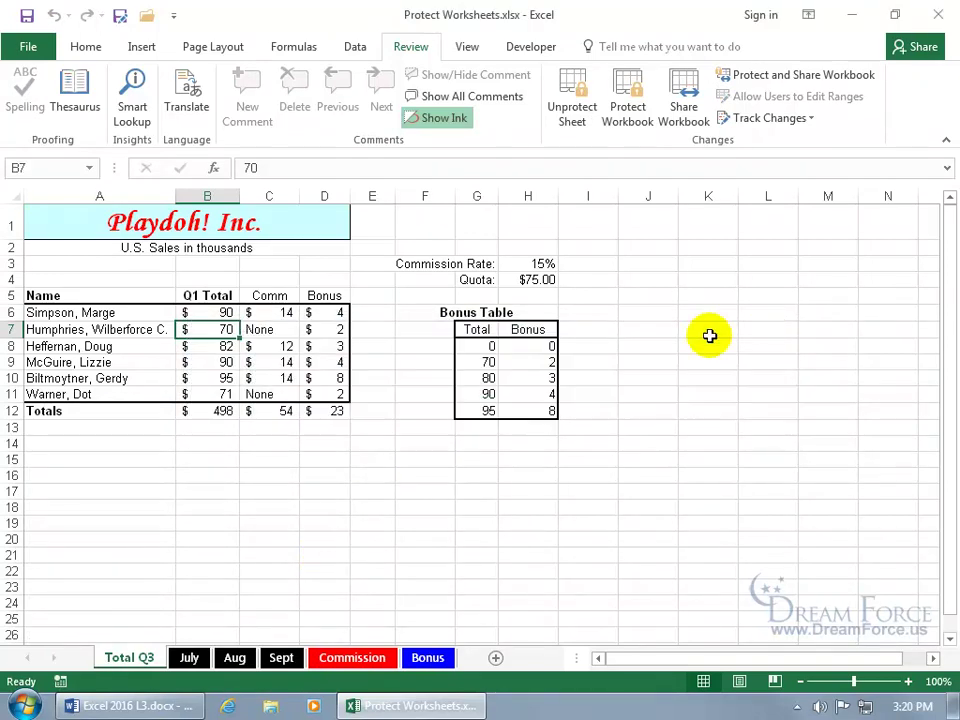
{"action": "left_click", "coordinate": [578, 106]}
{"action": "type", "text": "•••"}
{"action": "key", "text": "Return"}
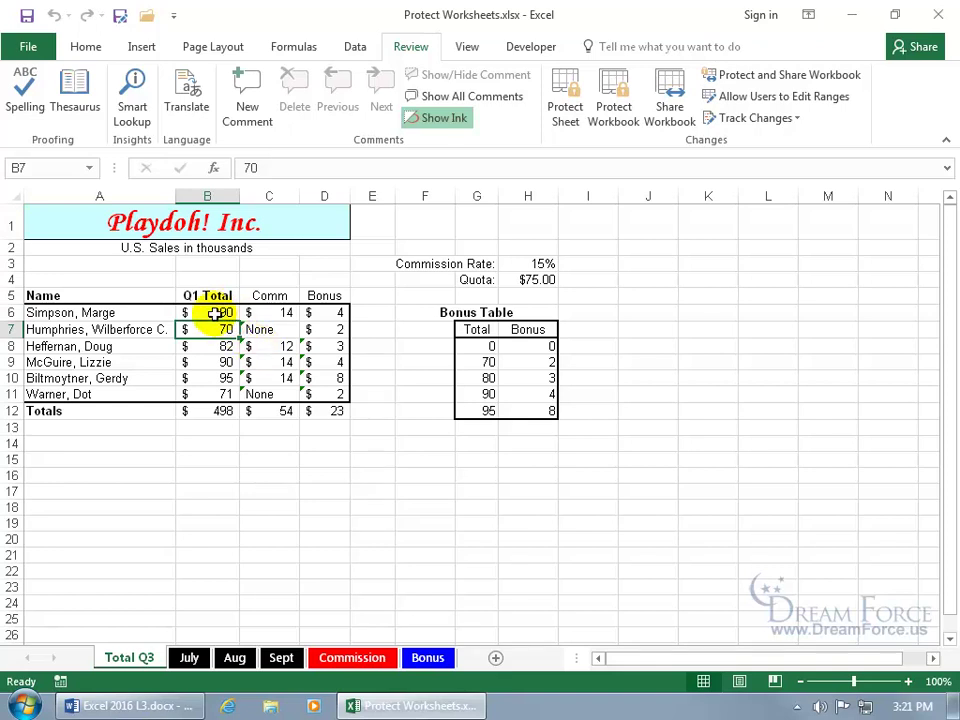
Clear the Locked option for Q1 Total cells B6:B11 in Format Cells protection settings
{"action": "left_click_drag", "start_coordinate": [215, 313], "coordinate": [215, 393]}
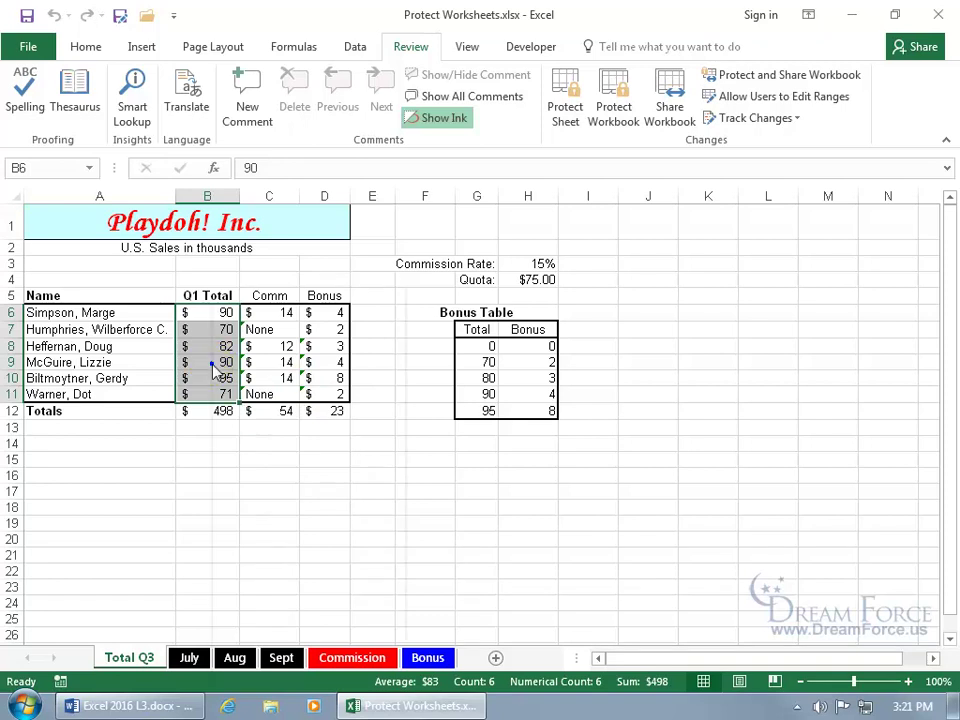
{"action": "right_click", "coordinate": [212, 364]}
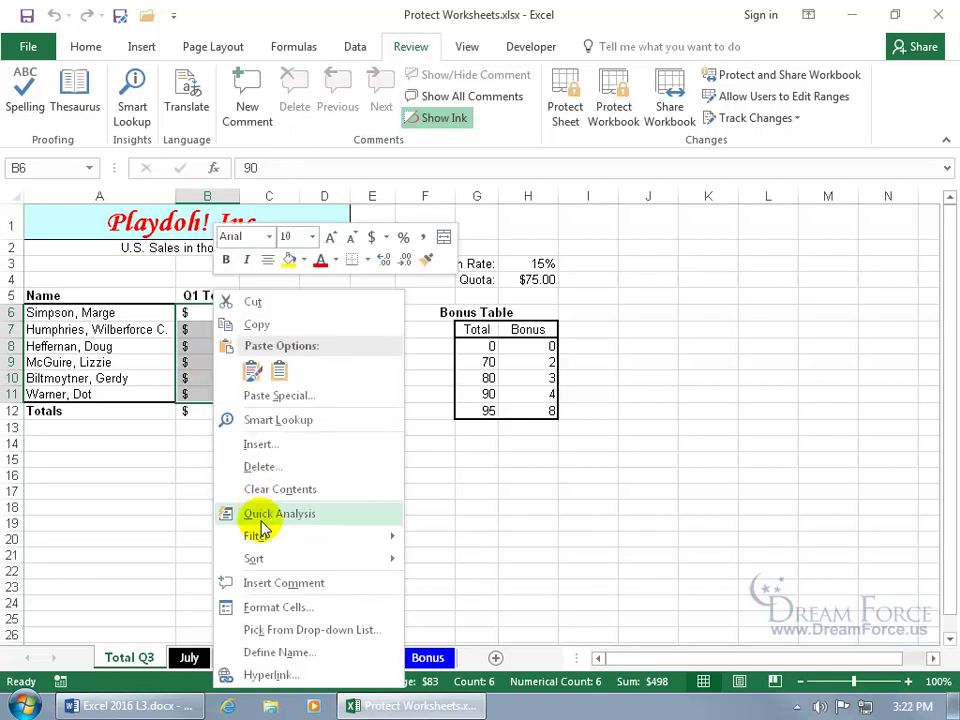
{"action": "left_click", "coordinate": [250, 607]}
{"action": "left_click", "coordinate": [44, 320]}
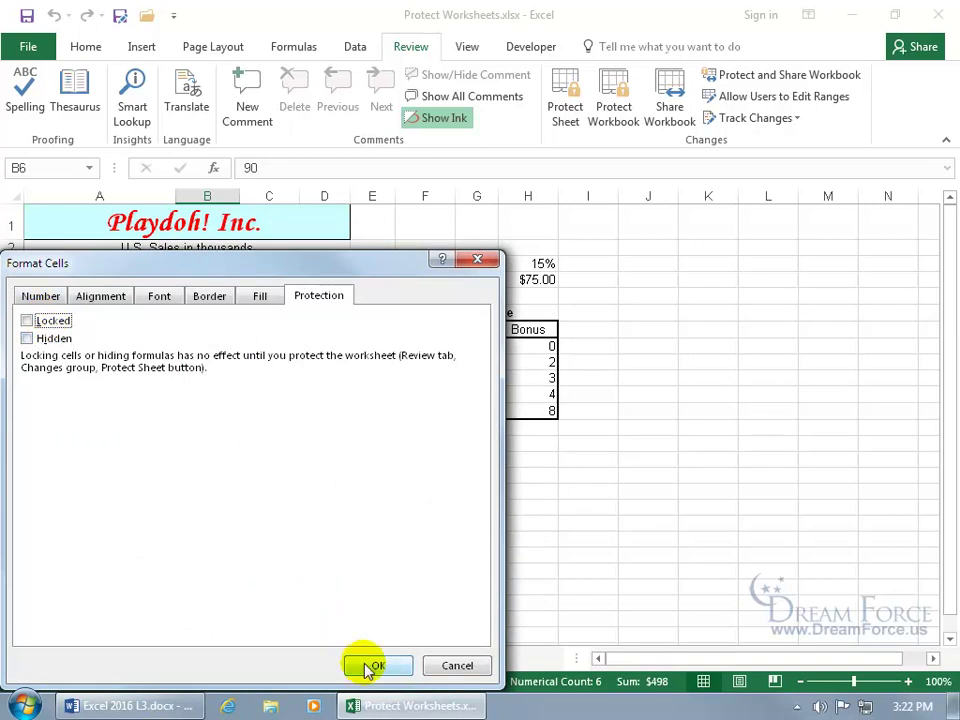
{"action": "left_click", "coordinate": [370, 665]}
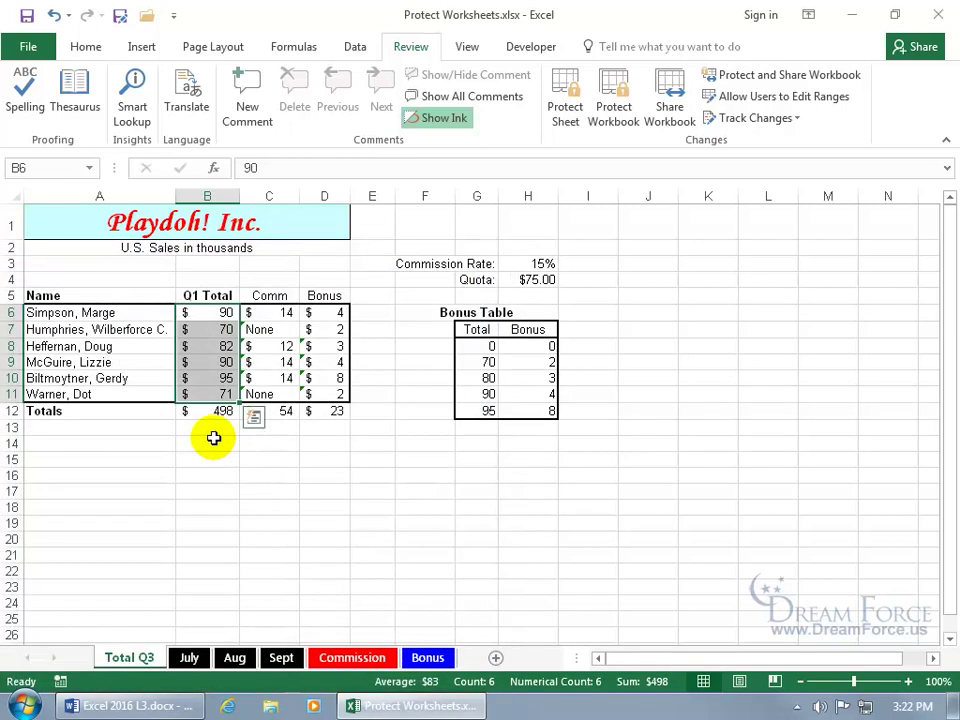
After inspecting the C8 and D8 formulas, mark Comm and Bonus cells C6:D11 as Hidden
{"action": "left_click", "coordinate": [270, 345]}
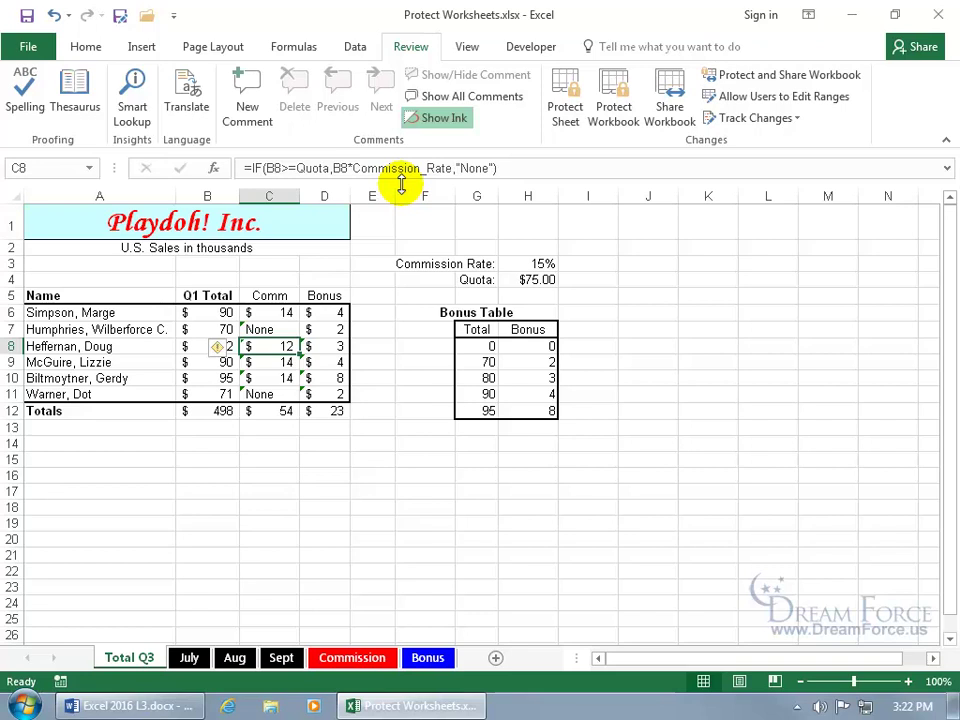
{"action": "left_click", "coordinate": [312, 347]}
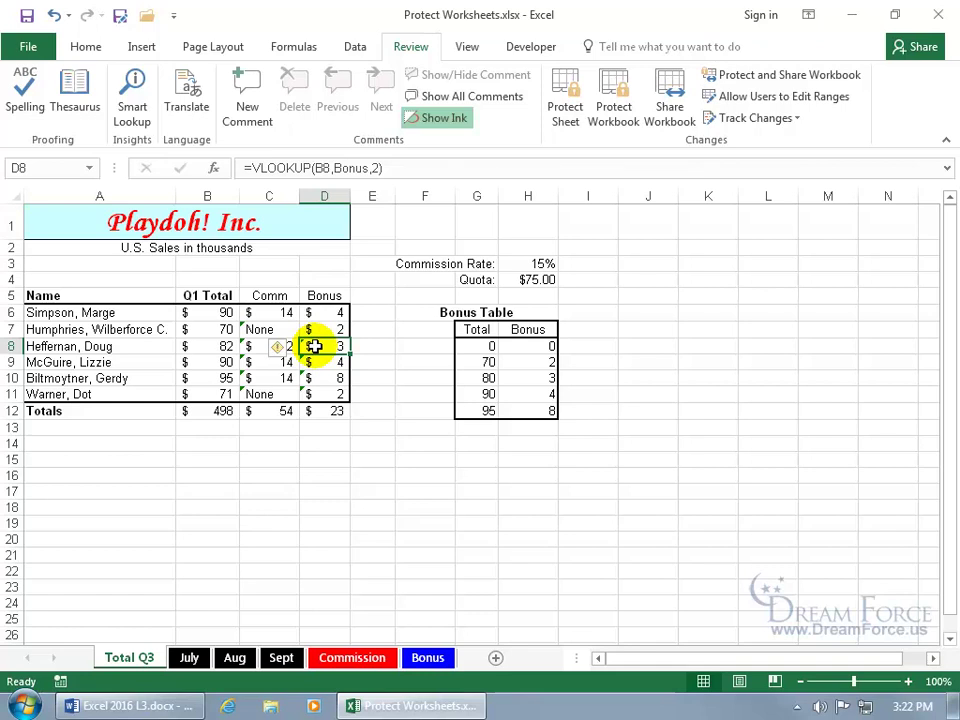
{"action": "left_click_drag", "start_coordinate": [283, 313], "coordinate": [330, 392]}
{"action": "right_click", "coordinate": [330, 392]}
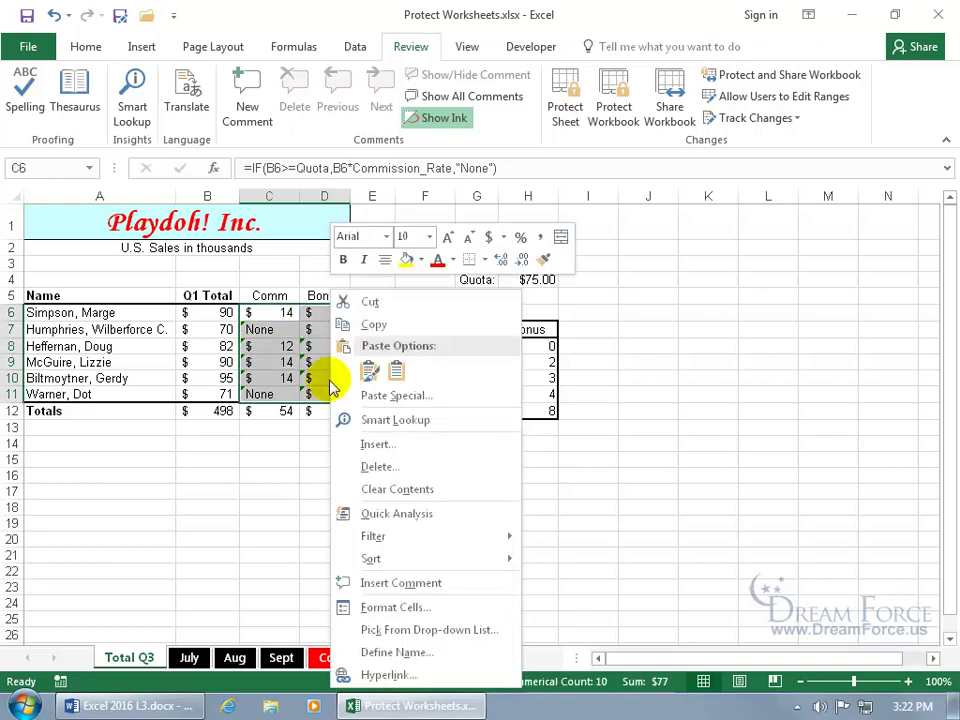
{"action": "left_click", "coordinate": [350, 607]}
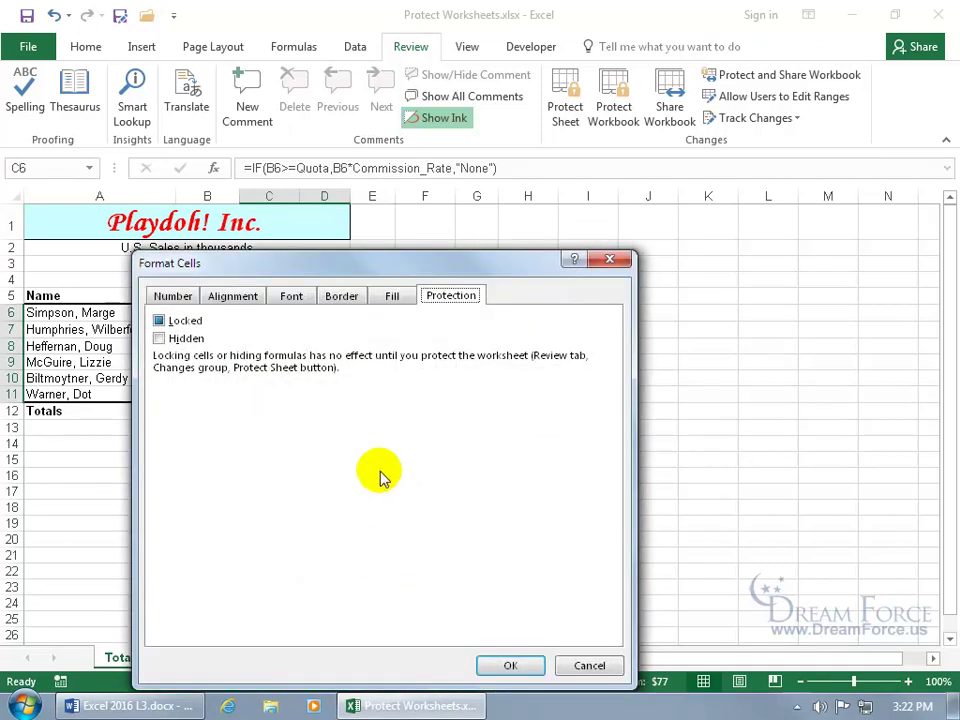
{"action": "left_click", "coordinate": [159, 339]}
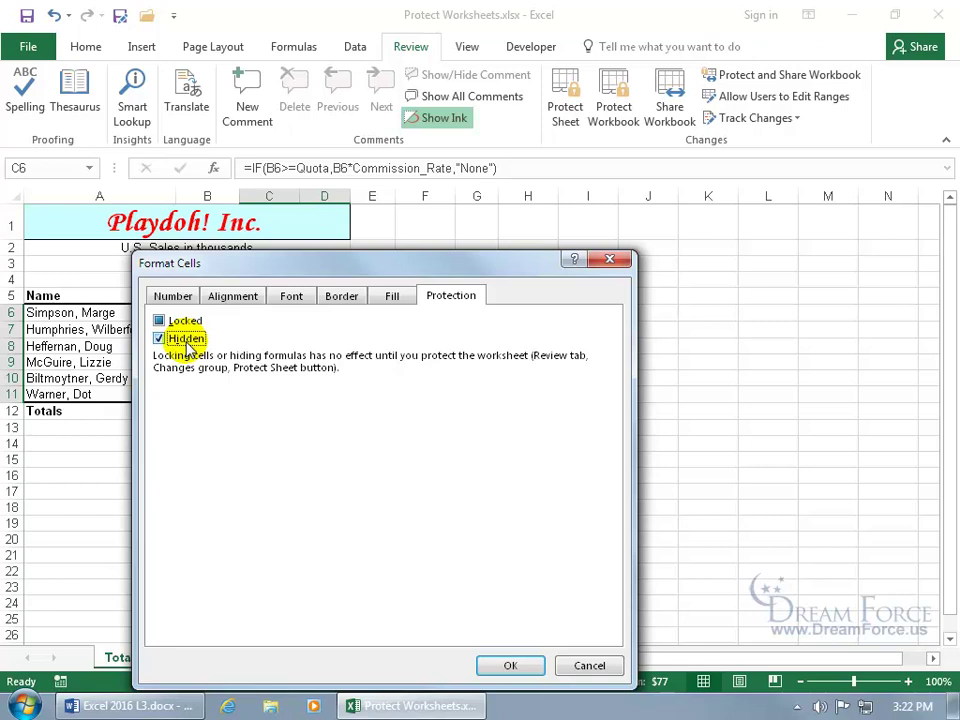
{"action": "left_click", "coordinate": [508, 667]}
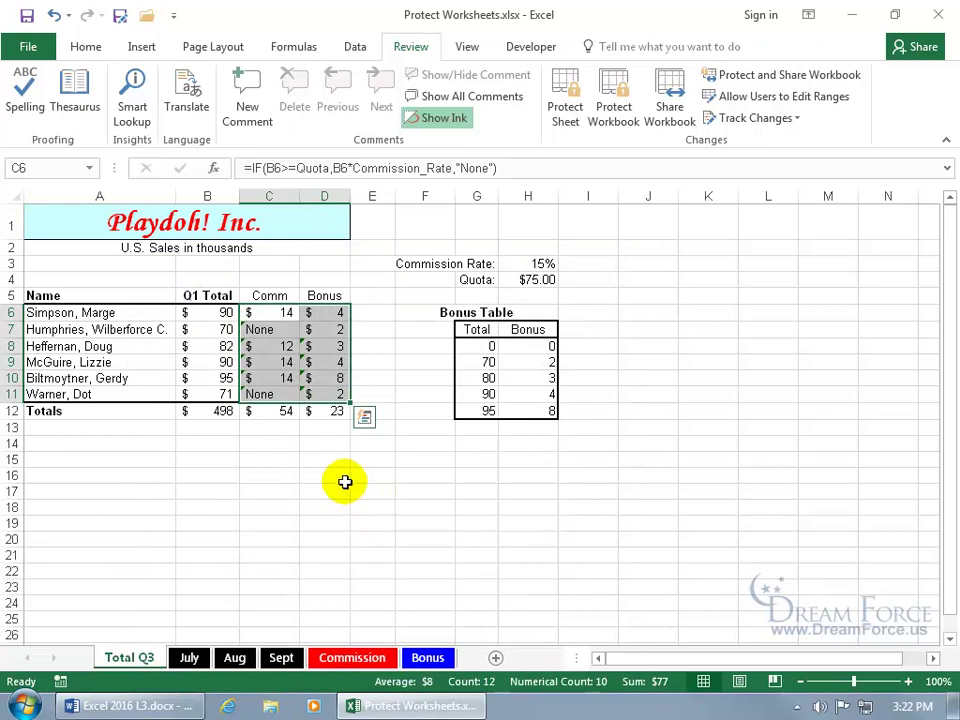
Protect Total Q3 allowing only cell selection, then check C7 and C8 hide their formulas
{"action": "left_click", "coordinate": [568, 107]}
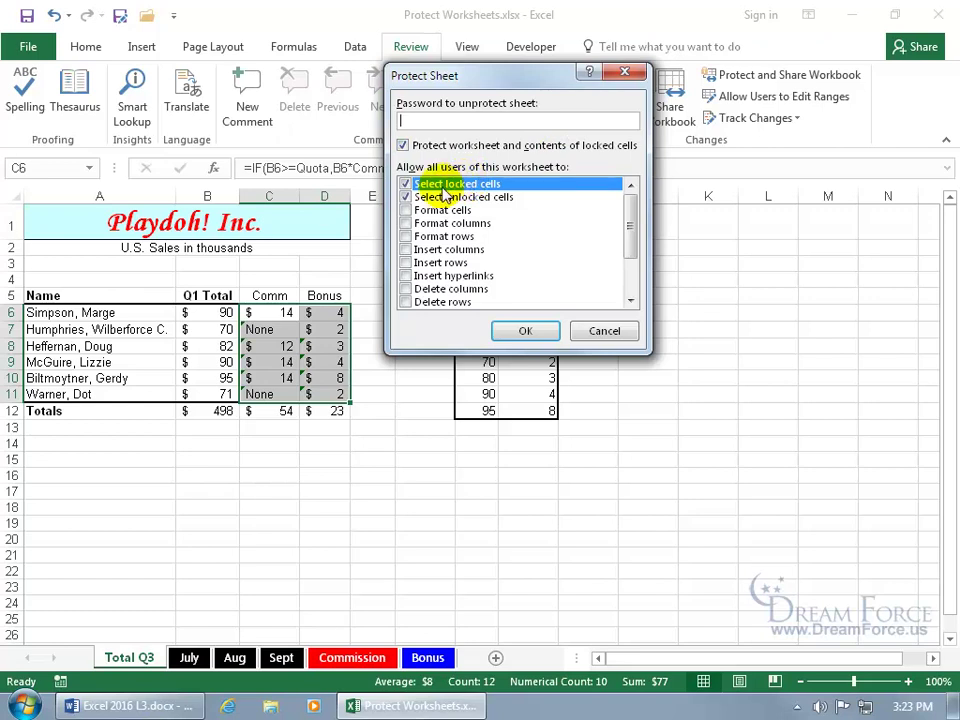
{"action": "left_click", "coordinate": [404, 210]}
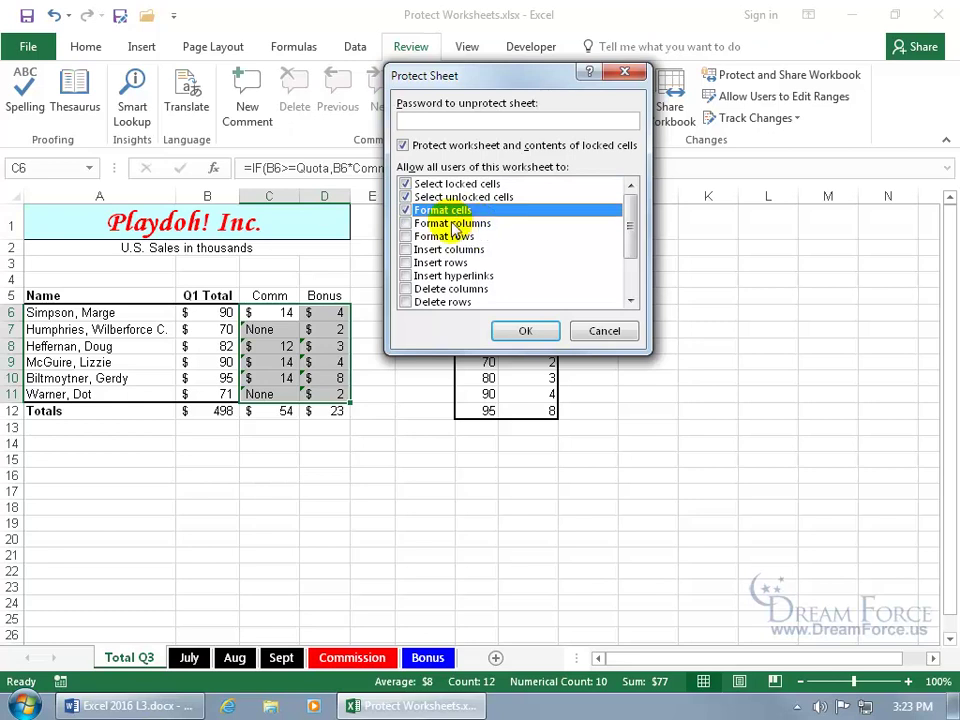
{"action": "left_click", "coordinate": [405, 211]}
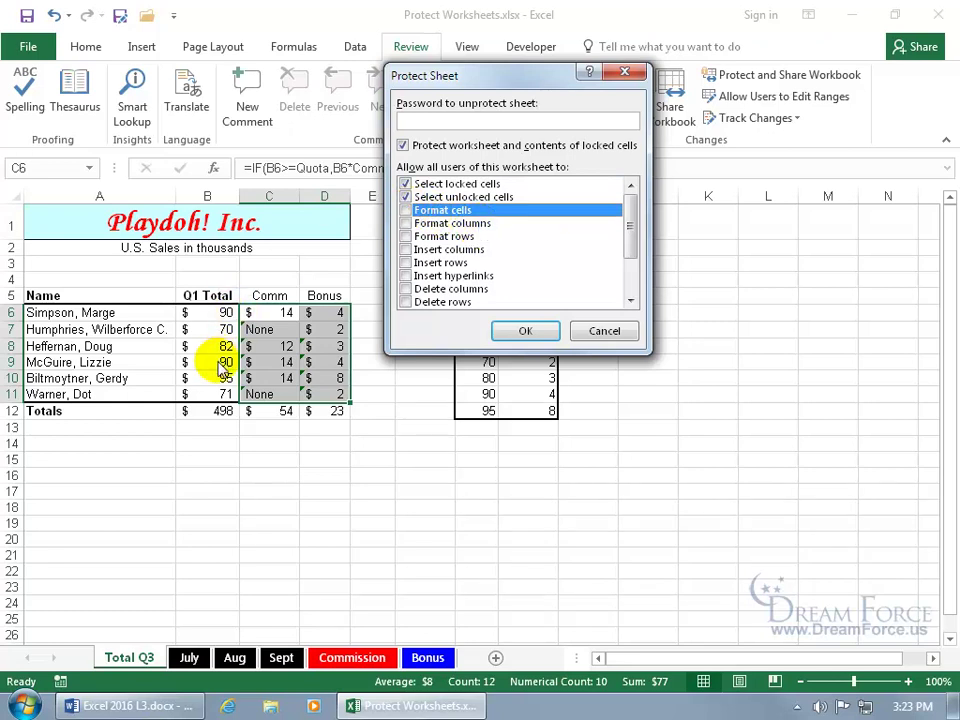
{"action": "left_click", "coordinate": [539, 329]}
{"action": "left_click", "coordinate": [277, 329]}
{"action": "left_click", "coordinate": [278, 346]}
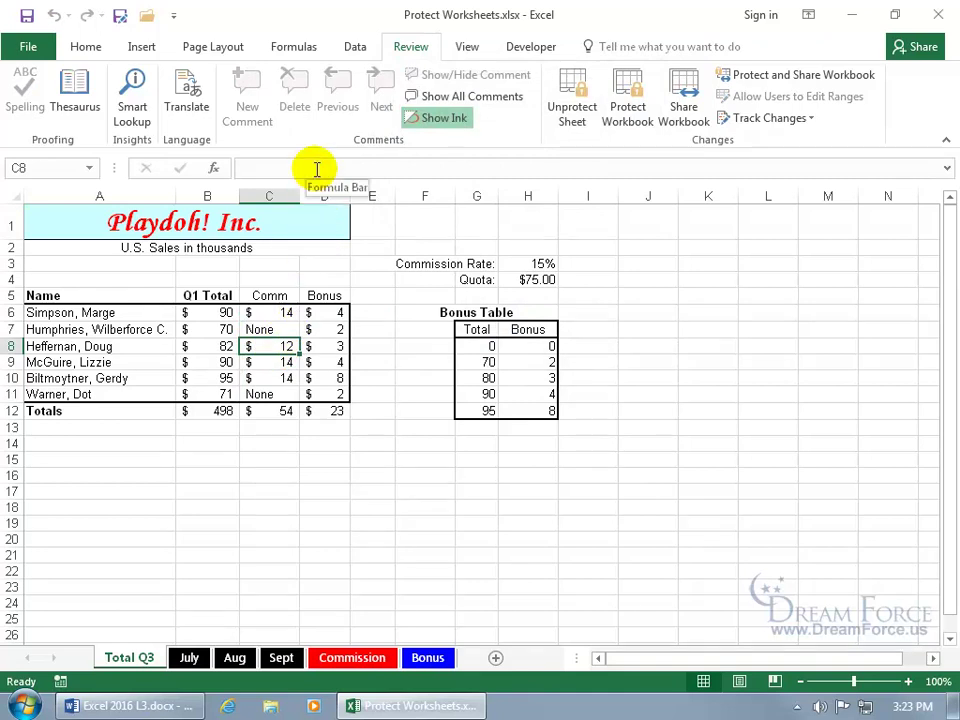
Confirm D8's formula is hidden and change the unlocked Q1 Total in B6 to 80
{"action": "left_click", "coordinate": [328, 346]}
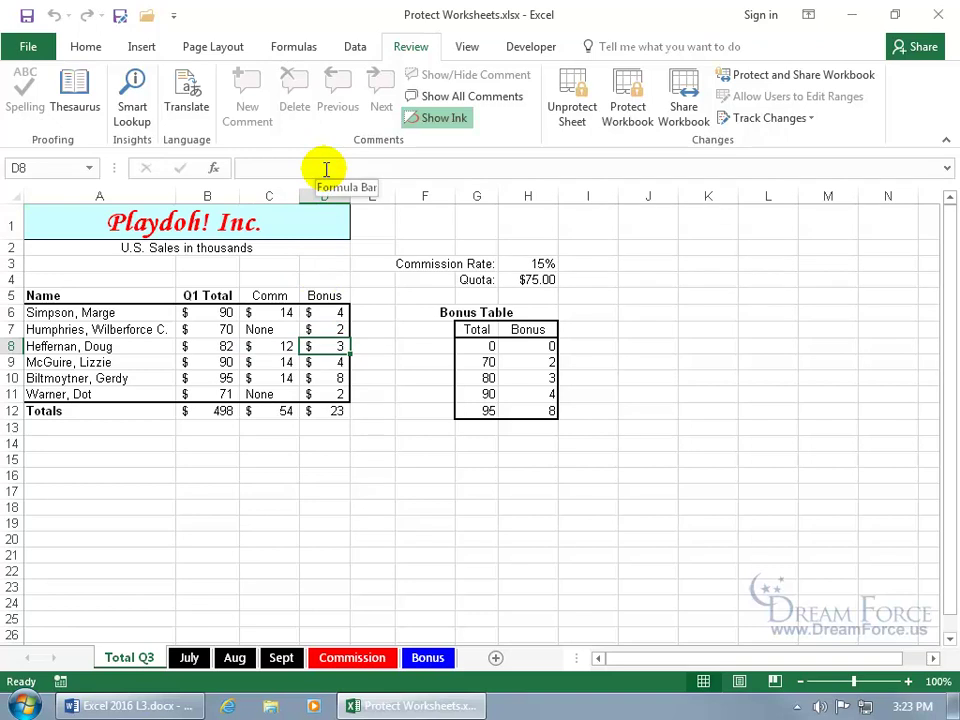
{"action": "left_click", "coordinate": [226, 312]}
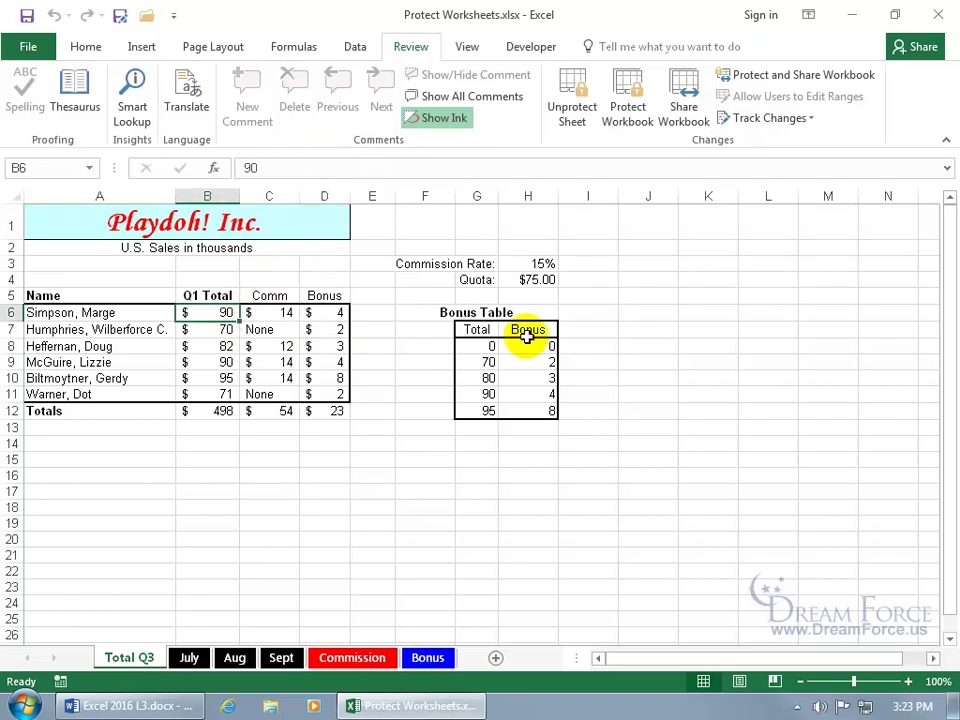
{"action": "type", "text": "80"}
{"action": "key", "text": "Return"}
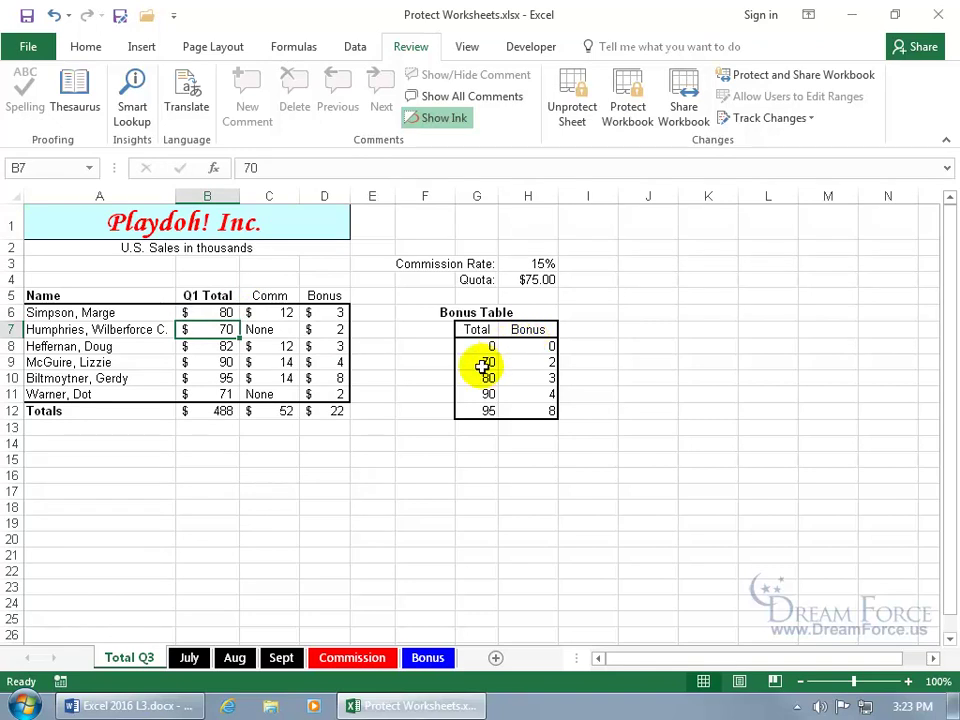
Try editing locked cell A3, dismiss the refusal warning, and unprotect Total Q3
{"action": "left_click", "coordinate": [150, 265]}
{"action": "double_click", "coordinate": [246, 322]}
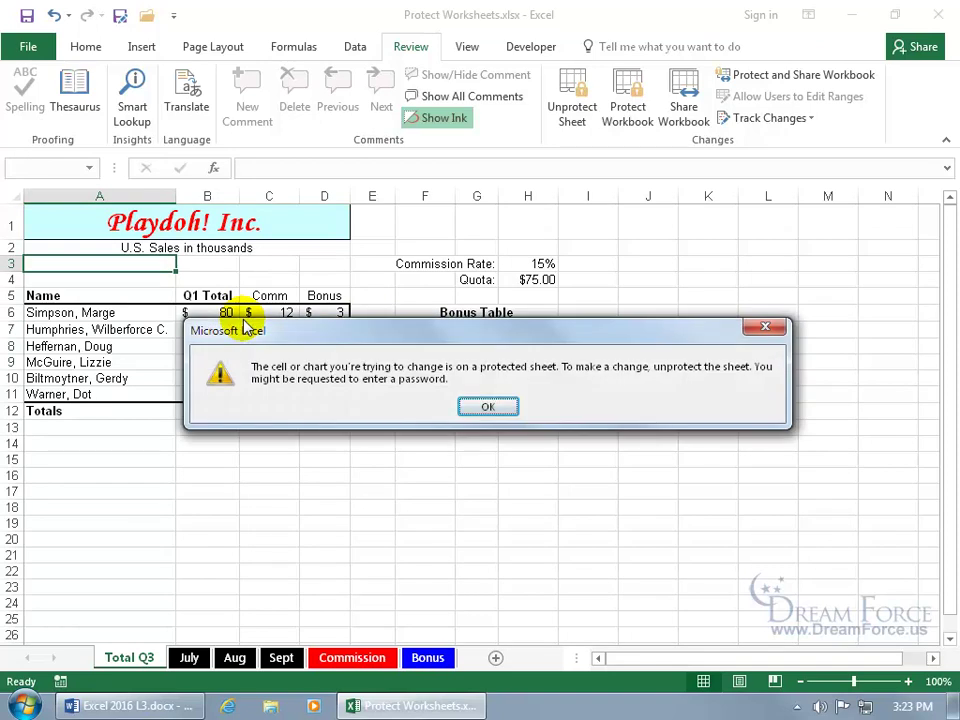
{"action": "left_click", "coordinate": [489, 408]}
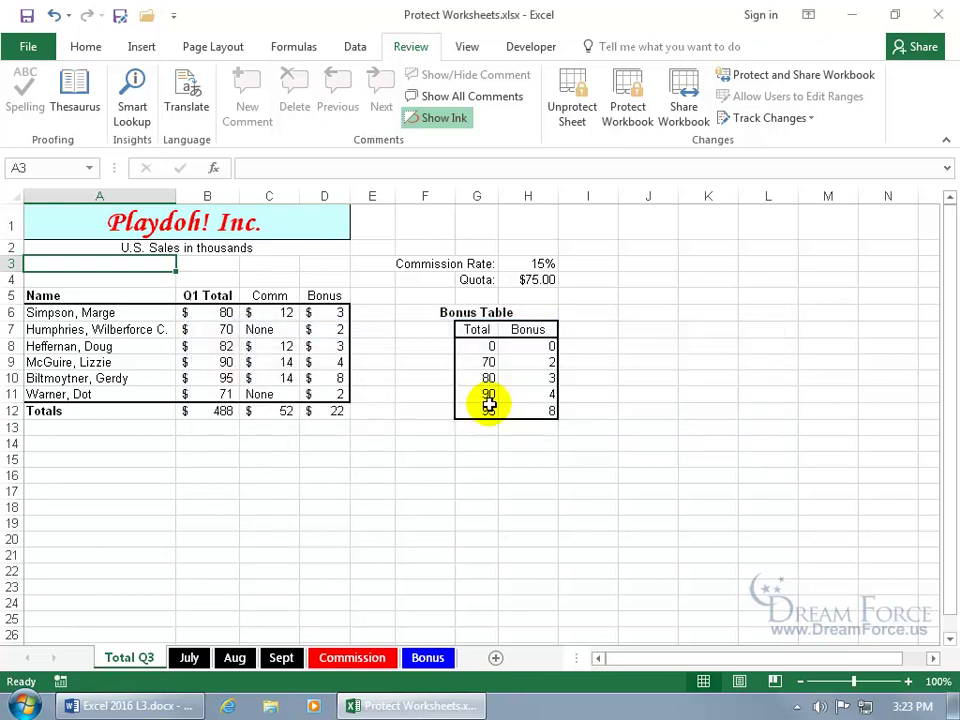
{"action": "left_click", "coordinate": [576, 126]}
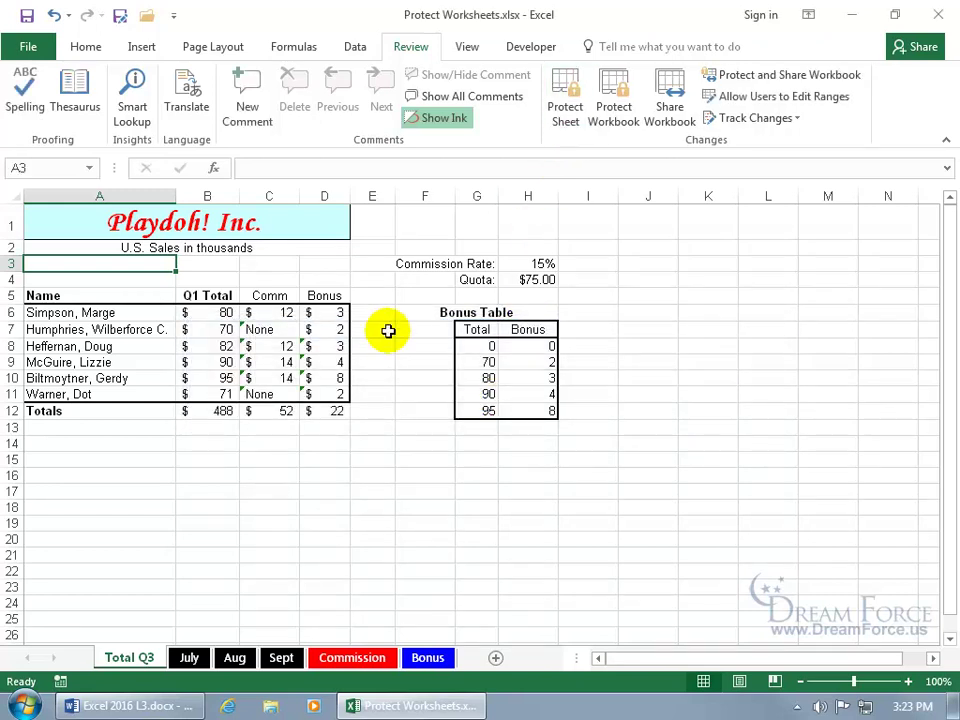
{"action": "left_click", "coordinate": [285, 345]}
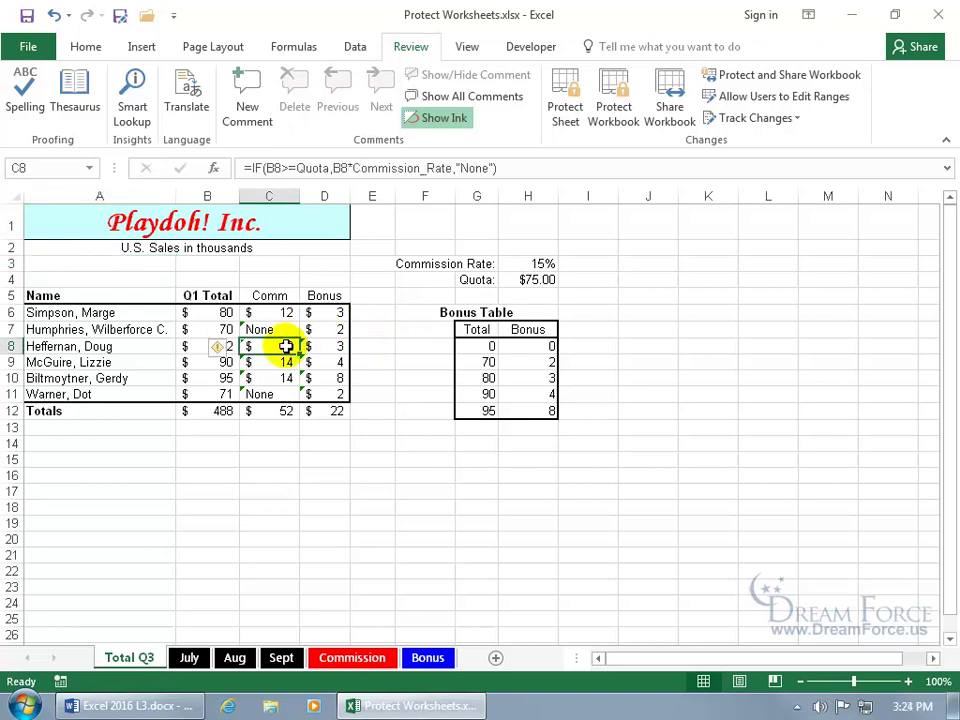
{"action": "left_click", "coordinate": [340, 347]}
{"action": "left_click", "coordinate": [216, 328]}
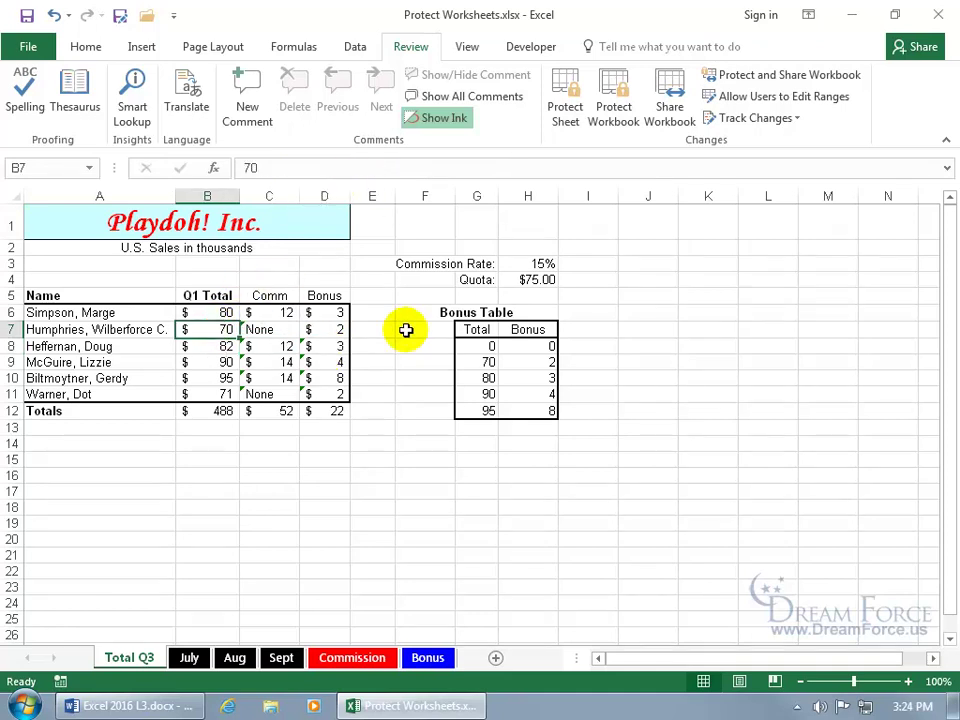
{"action": "left_click", "coordinate": [210, 265]}
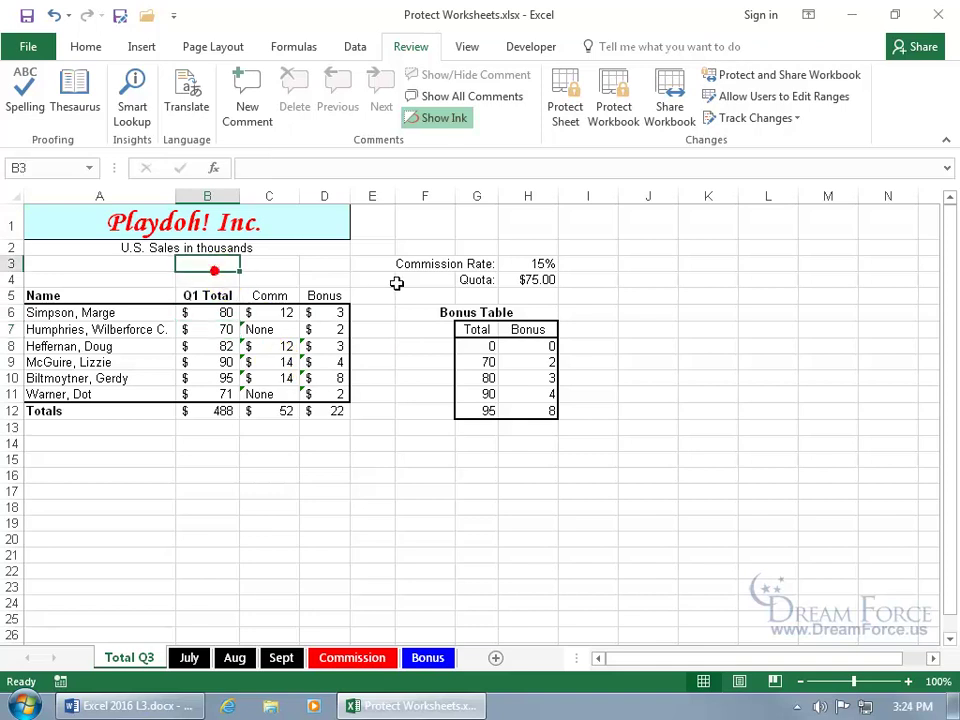